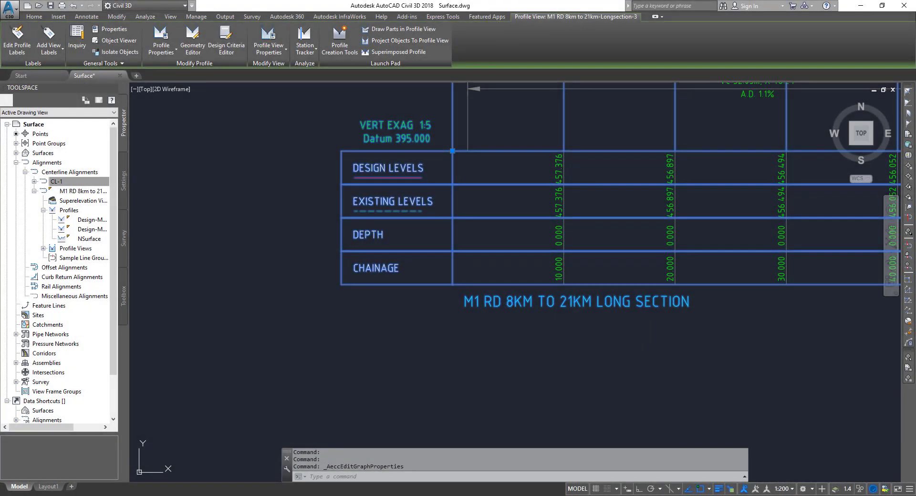
Step: Examine the M1 RD long section's design and existing ground lines and the levels, depths and chainages in its data bands
click(262, 357)
click(362, 367)
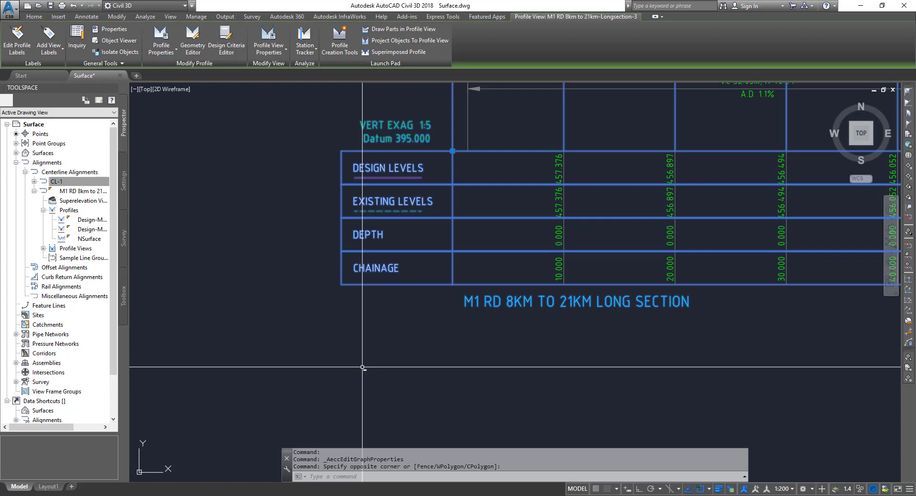
scroll(364, 366, down, 6)
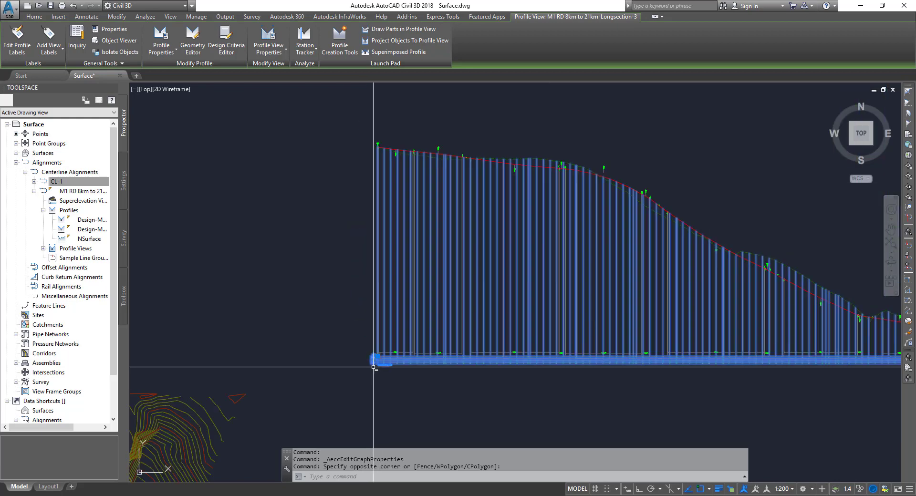
middle_drag(372, 362, 507, 250)
scroll(507, 249, down, 4)
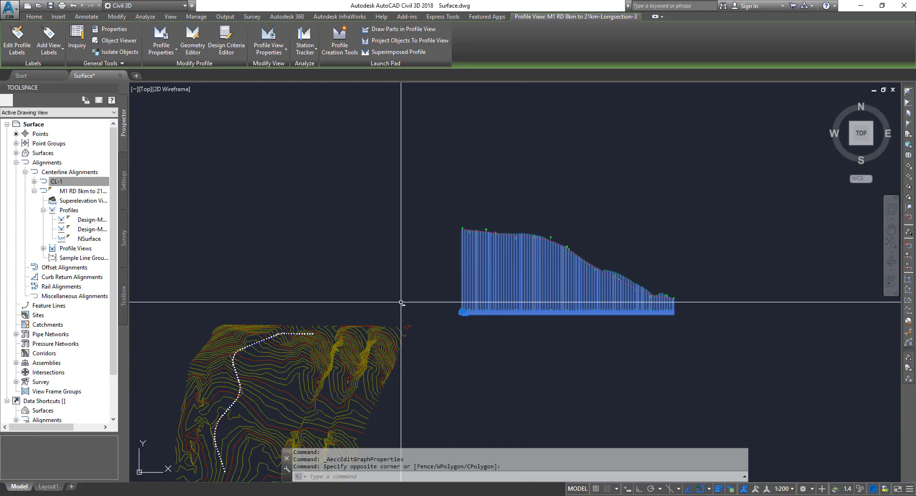
scroll(485, 281, up, 5)
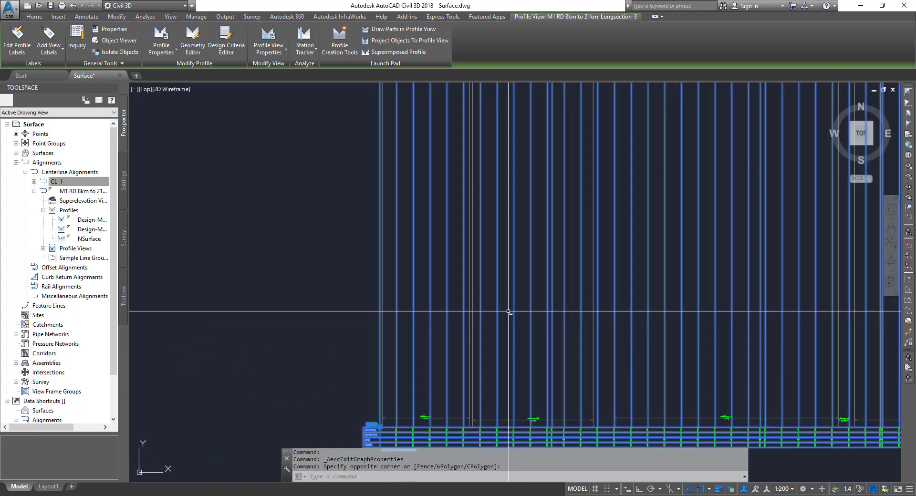
scroll(505, 348, down, 2)
scroll(352, 252, up, 6)
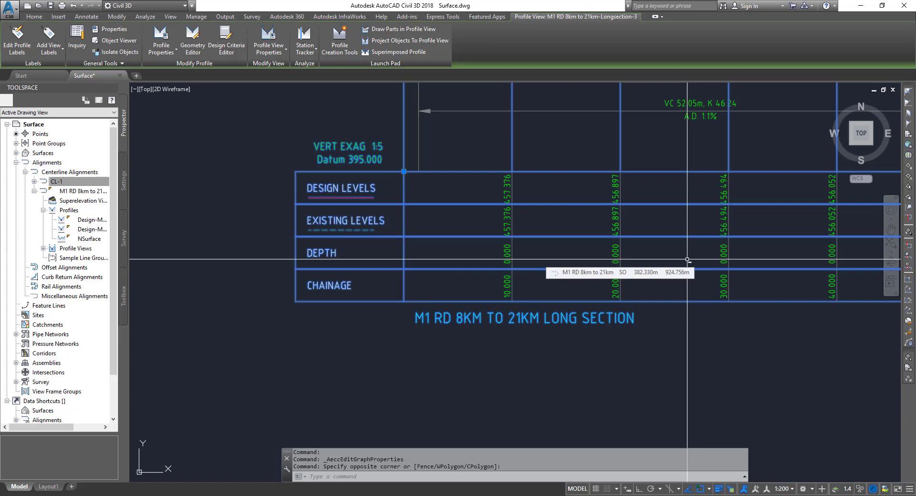
scroll(687, 260, down, 10)
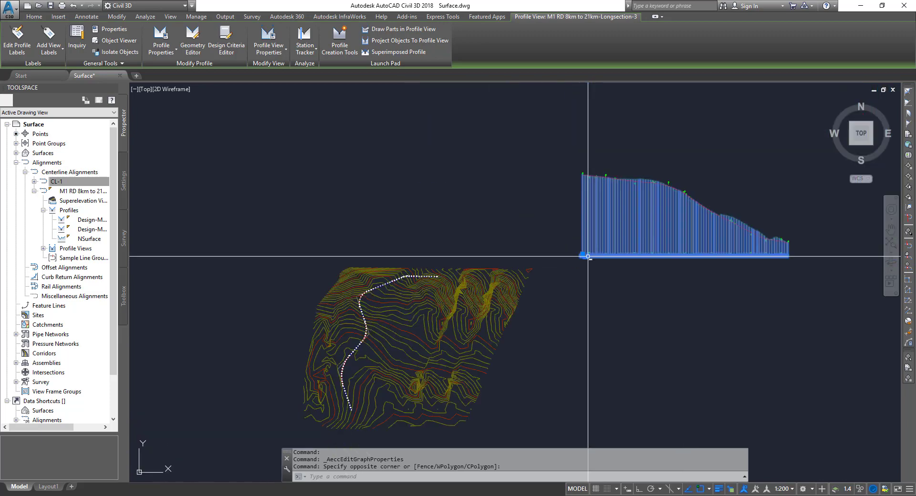
scroll(613, 190, up, 7)
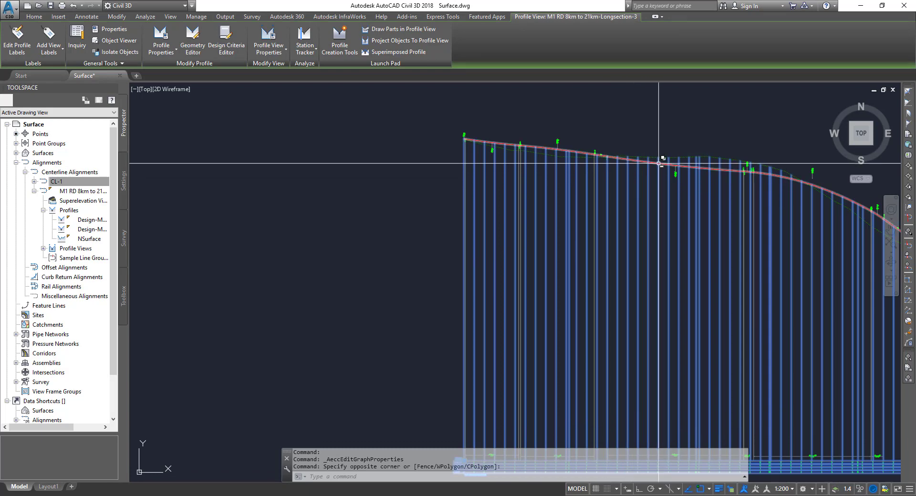
middle_drag(658, 163, 638, 141)
scroll(388, 287, up, 8)
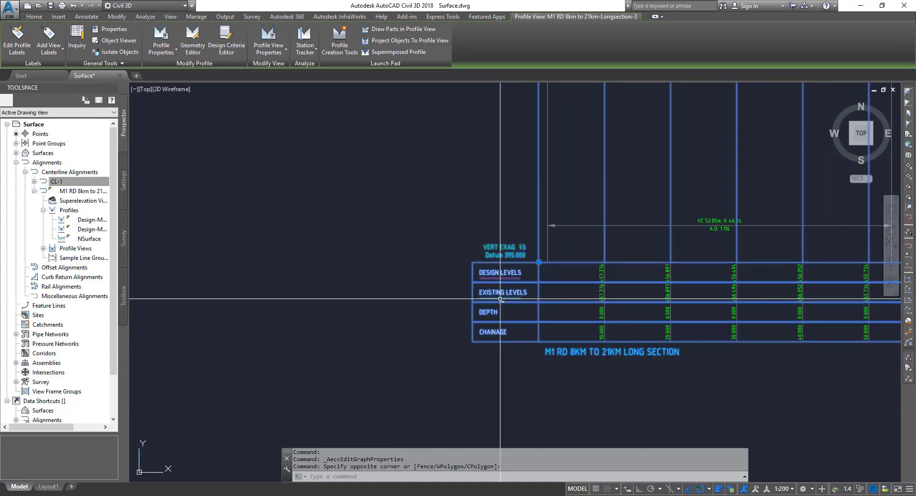
scroll(500, 299, down, 8)
scroll(522, 335, up, 5)
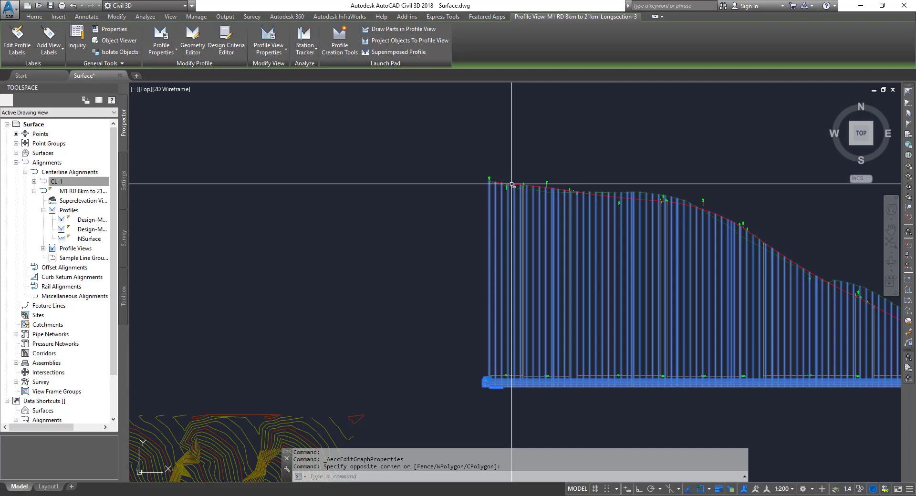
scroll(522, 335, down, 5)
scroll(509, 279, up, 6)
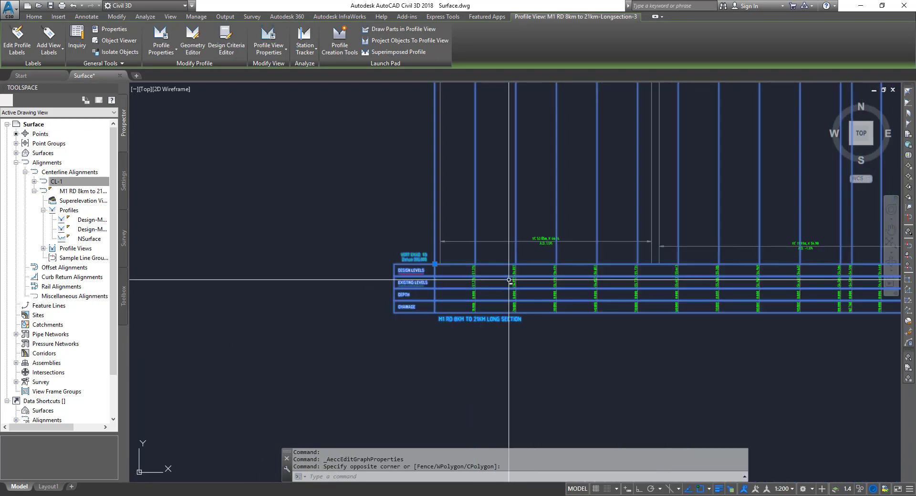
scroll(476, 288, up, 4)
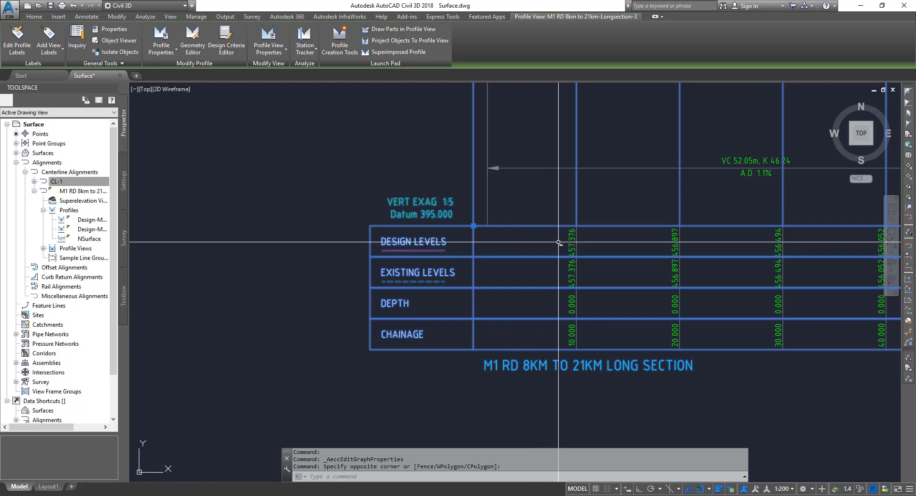
scroll(512, 252, down, 5)
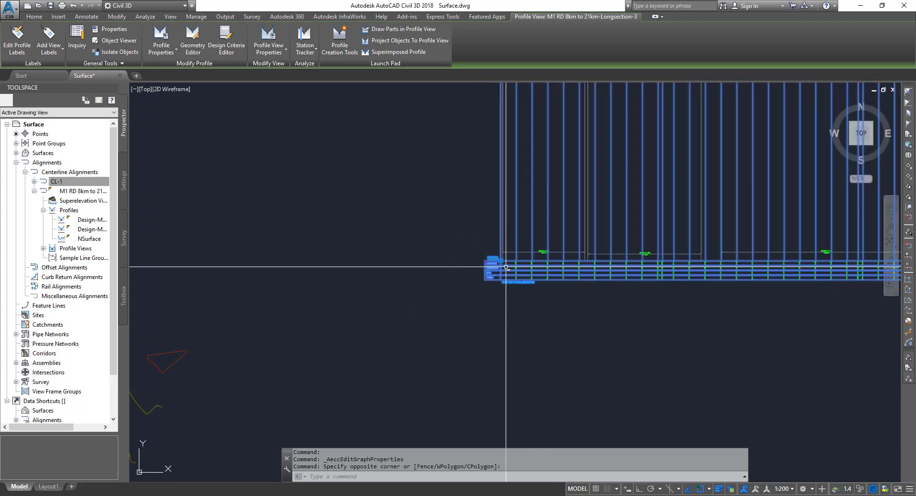
scroll(507, 147, up, 6)
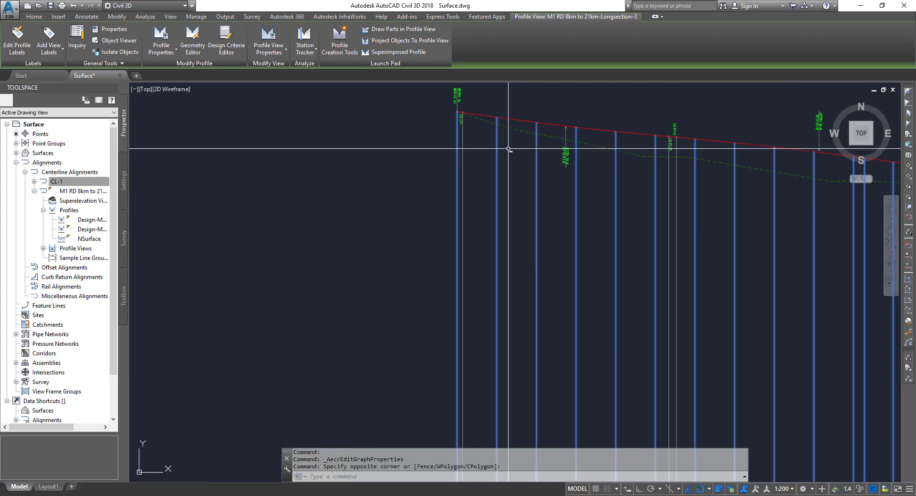
key(Escape)
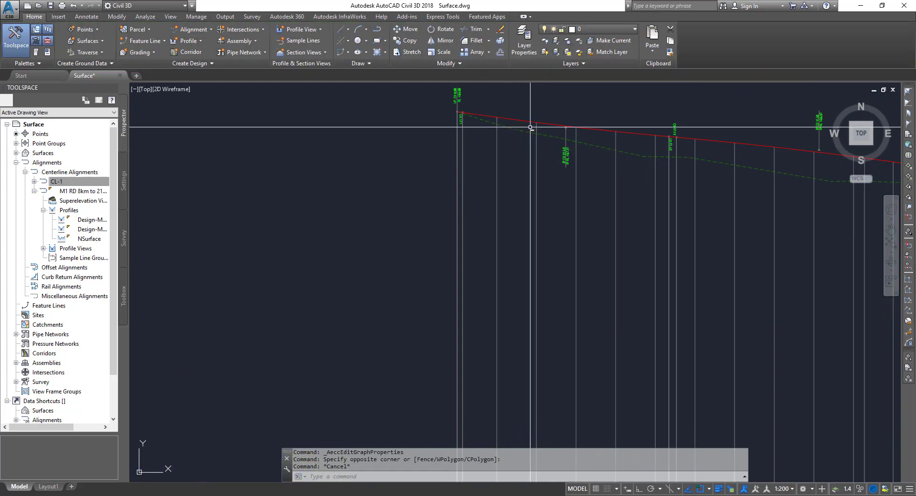
click(527, 125)
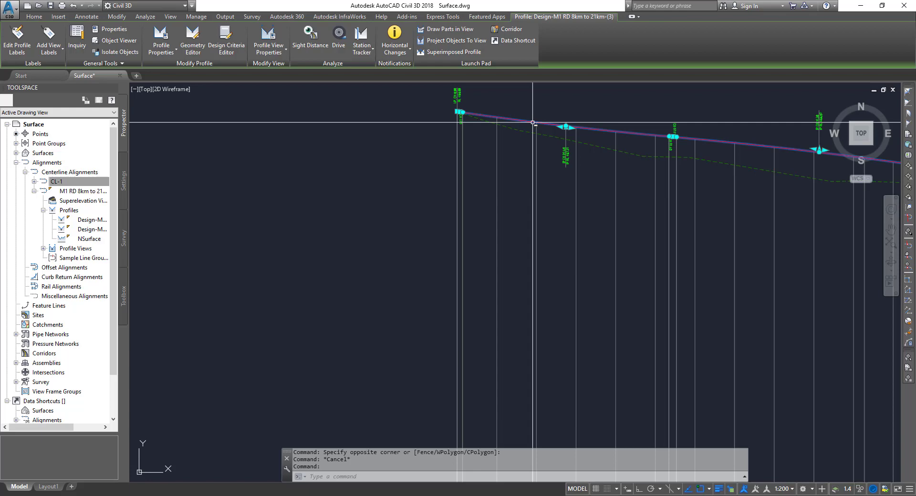
click(272, 46)
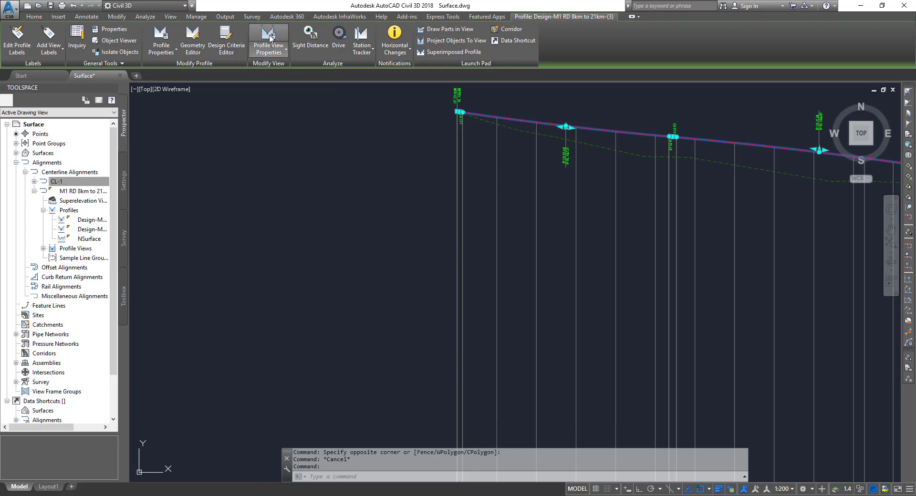
key(Escape)
key(Escape)
click(511, 133)
click(567, 143)
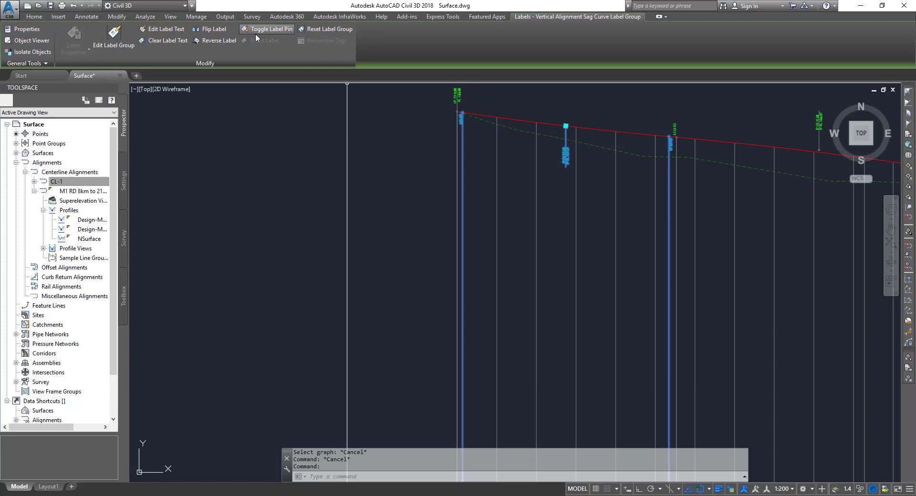
key(Escape)
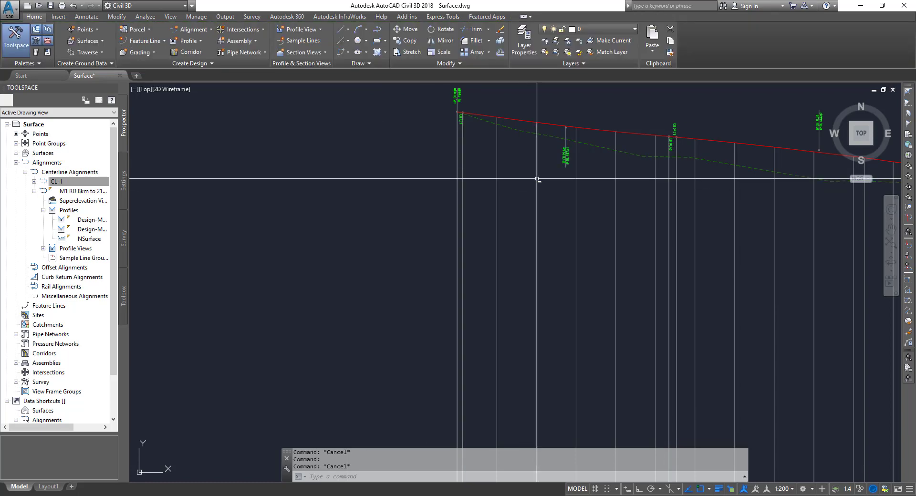
Step: Open the long section's Profile View Properties at its bands, widen the Style column and review the Profile1 and Profile2 assignments
click(538, 179)
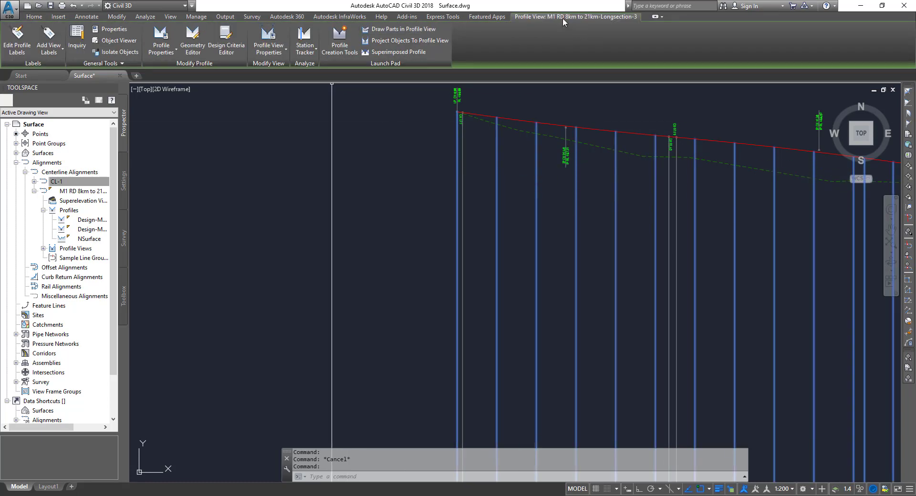
click(269, 36)
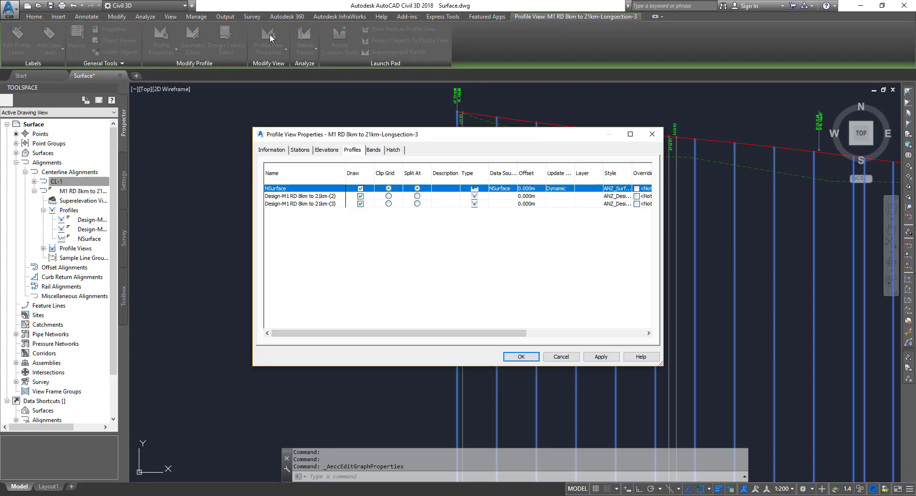
drag(387, 139, 248, 105)
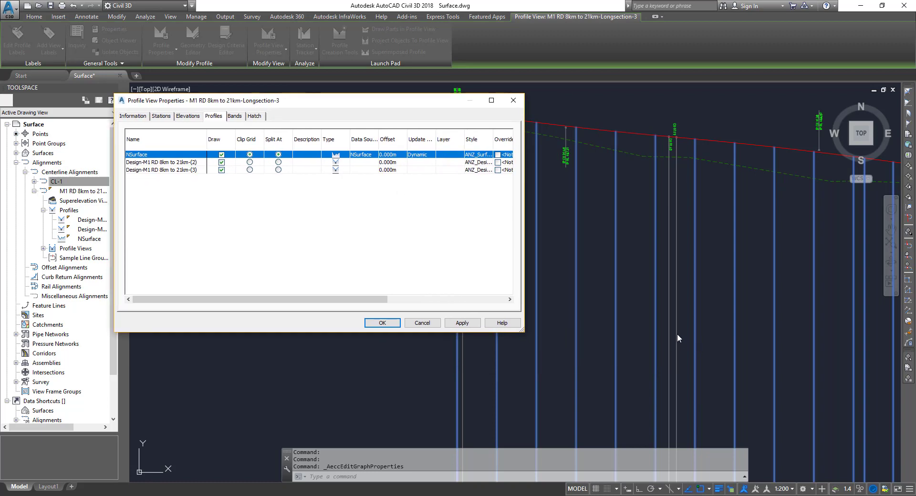
click(236, 117)
drag(306, 105, 398, 87)
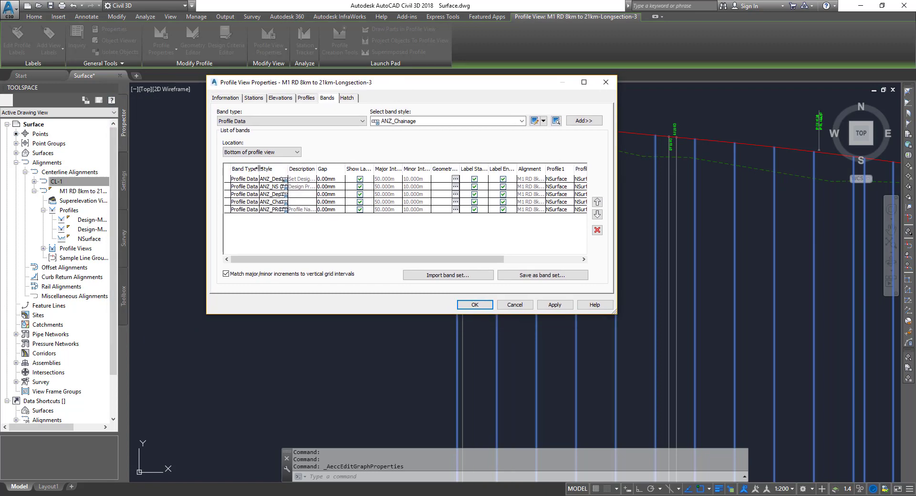
drag(298, 169, 356, 169)
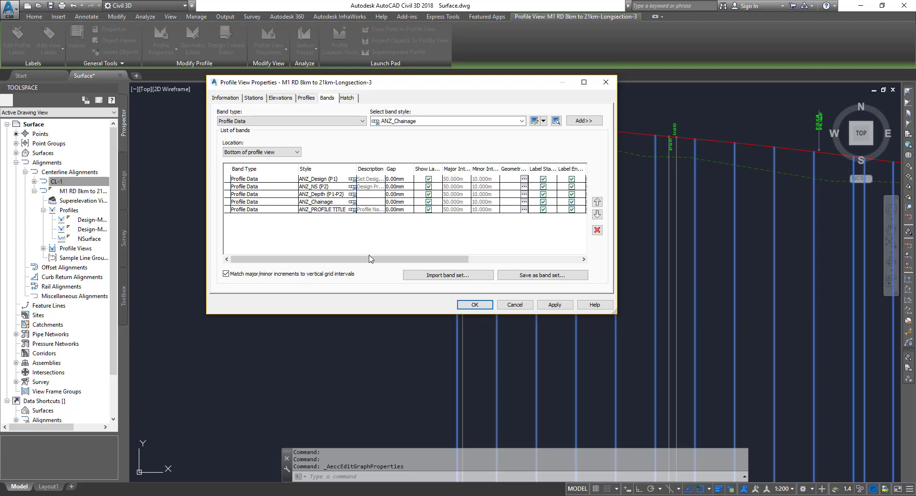
drag(378, 262, 493, 264)
click(251, 194)
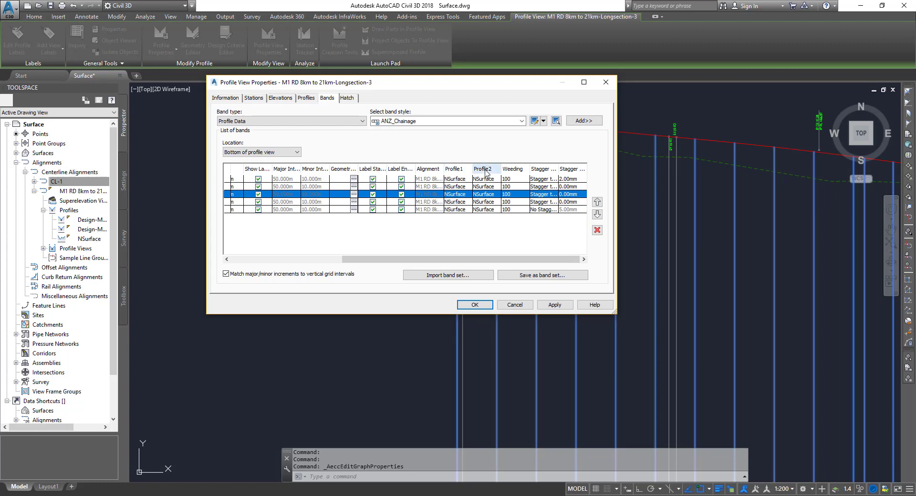
drag(463, 260, 320, 265)
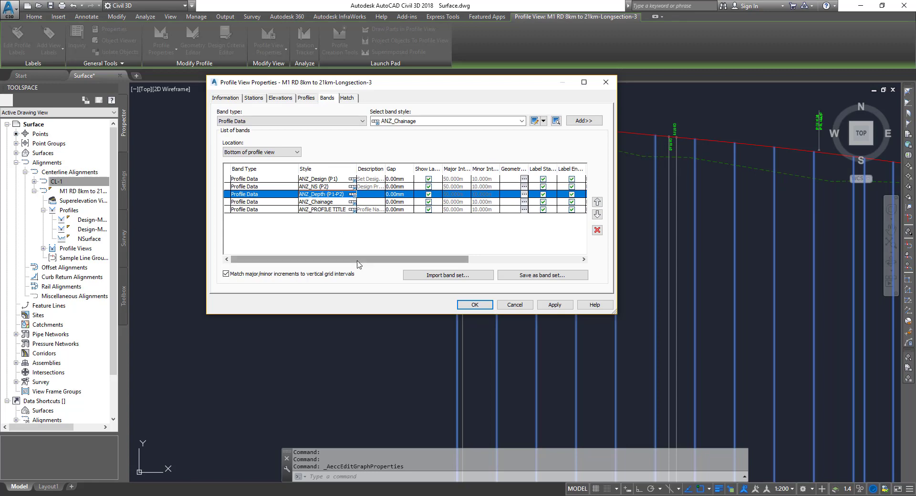
drag(351, 260, 461, 260)
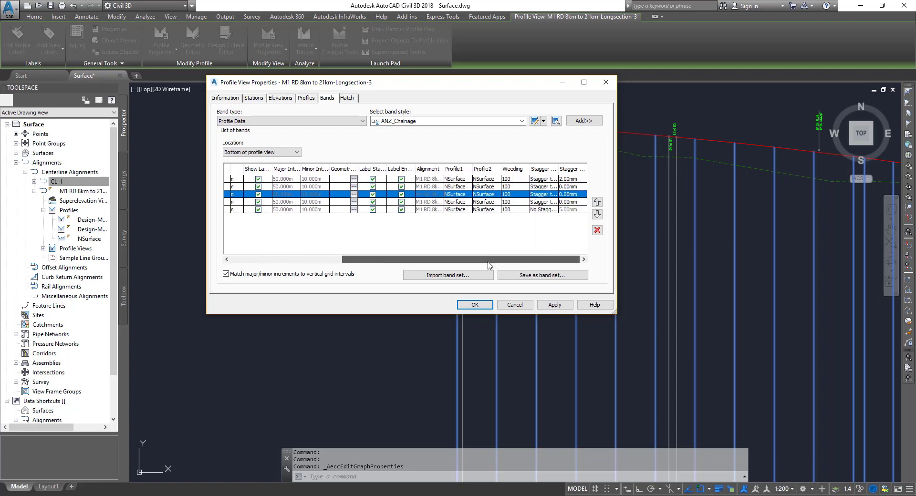
Step: Set Profile1 to Design-M1 RD 8km to 21km-(3) for all five profile data bands and accept the properties
click(461, 182)
click(462, 182)
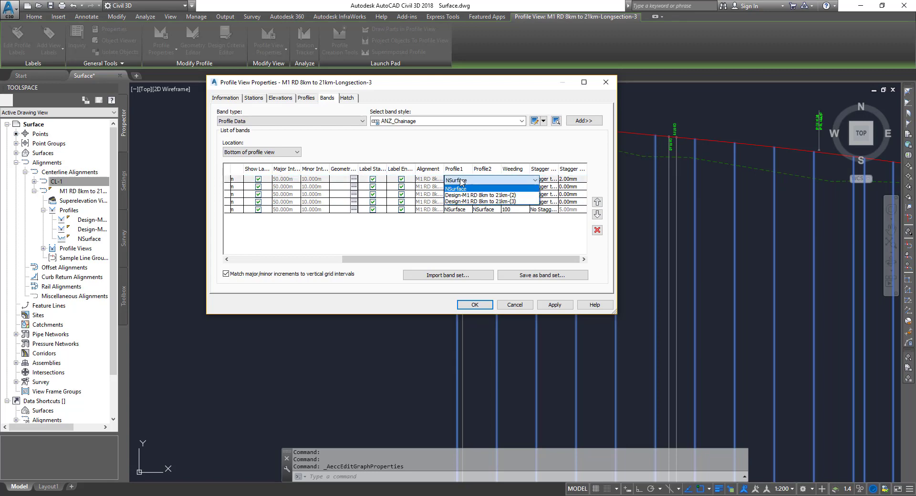
click(469, 201)
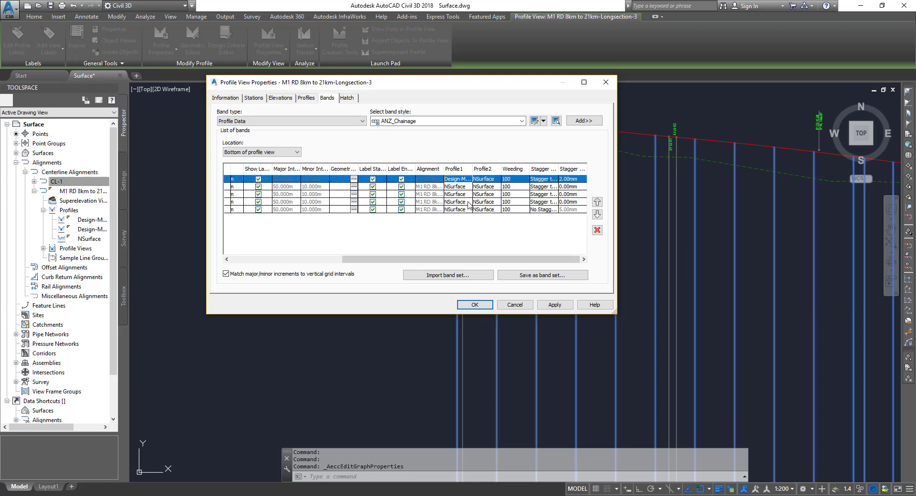
click(456, 192)
click(477, 208)
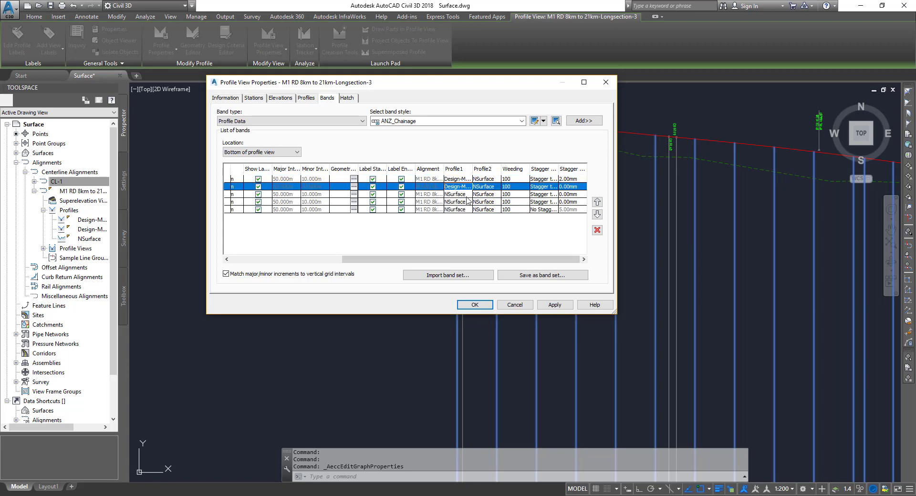
click(466, 195)
click(477, 217)
click(458, 203)
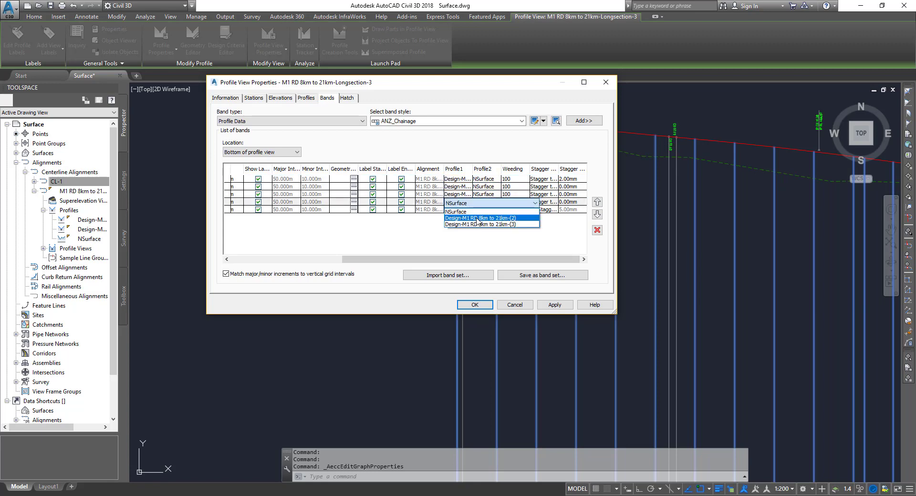
click(477, 210)
click(458, 210)
click(477, 211)
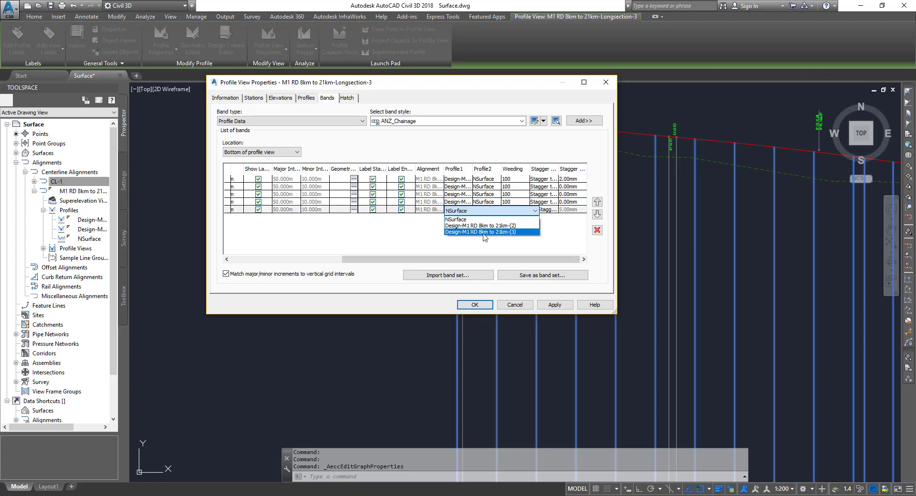
click(485, 232)
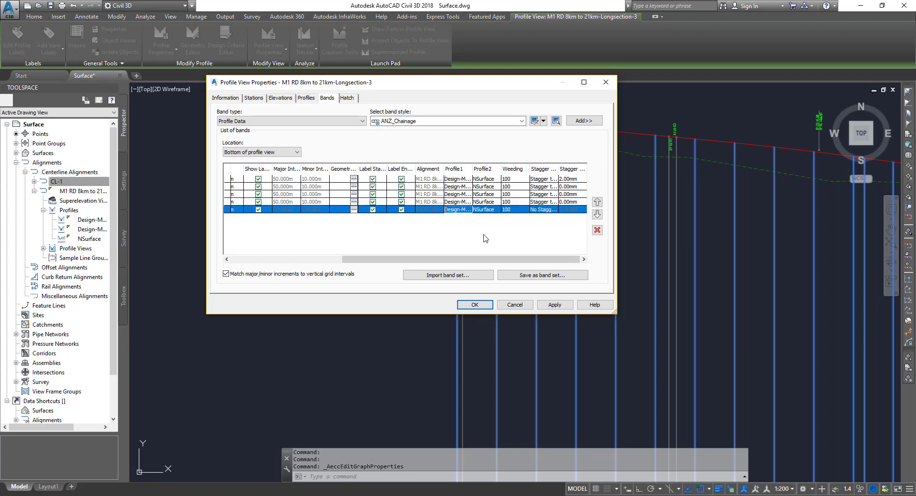
click(483, 306)
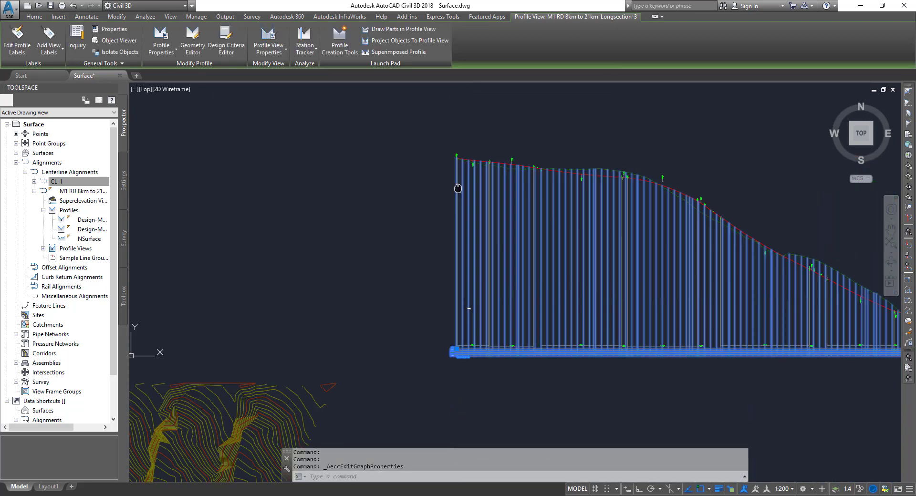
Step: Regenerate the whole drawing with REA, deselect the profile view and check the levels and depths in the long section's bands
scroll(434, 277, up, 5)
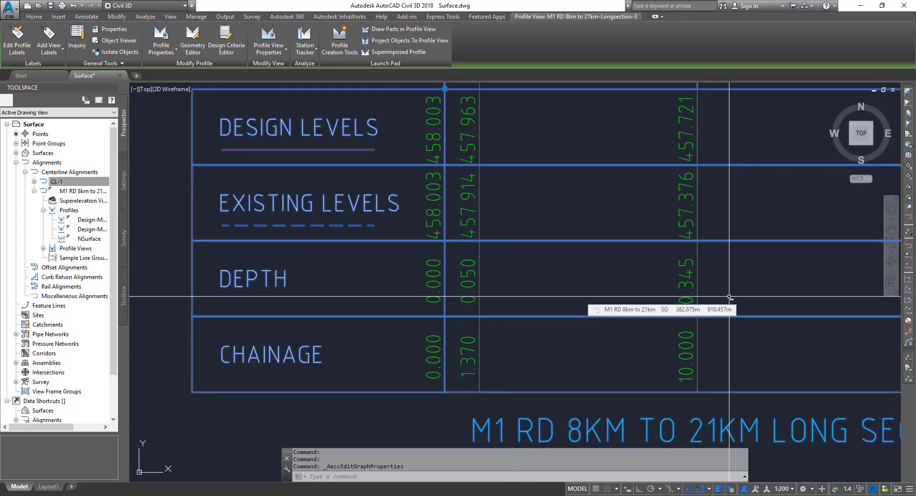
text(re)
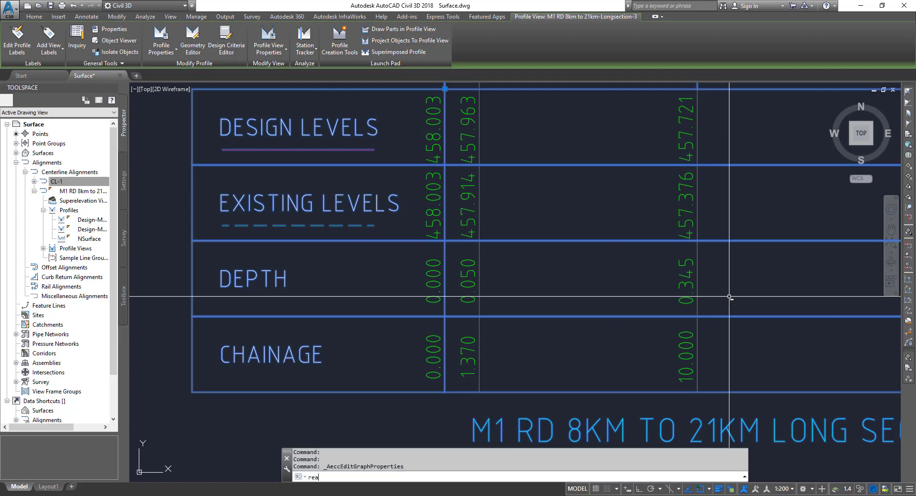
text(a)
key(Return)
scroll(729, 297, down, 8)
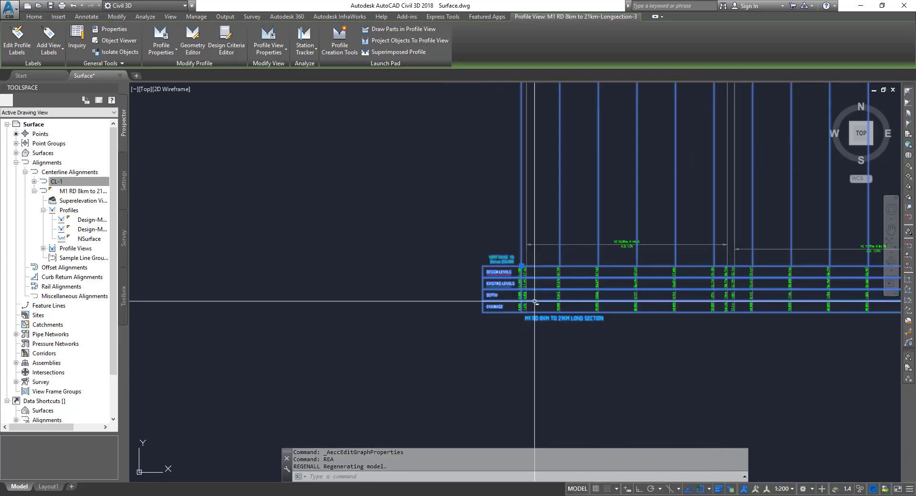
key(Escape)
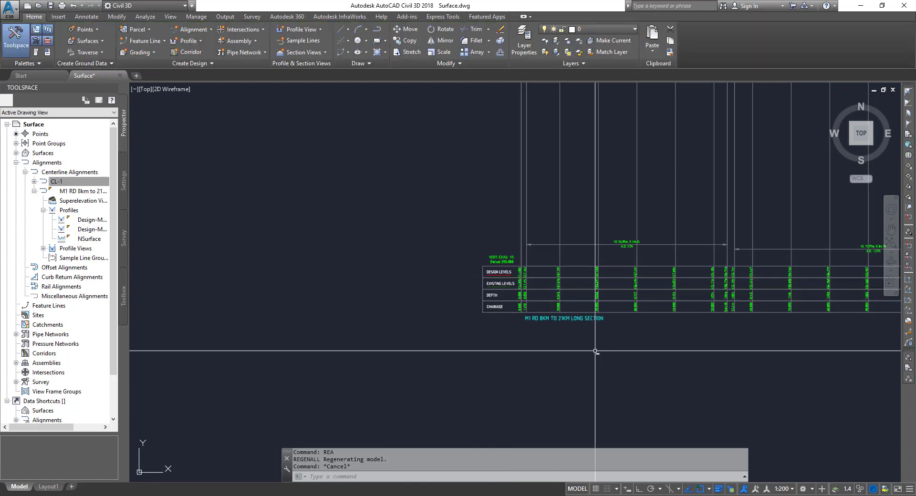
scroll(499, 299, up, 8)
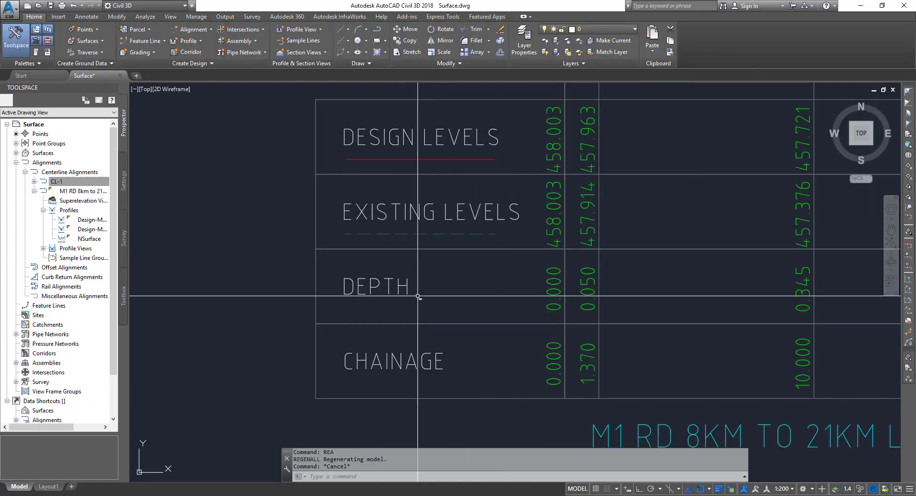